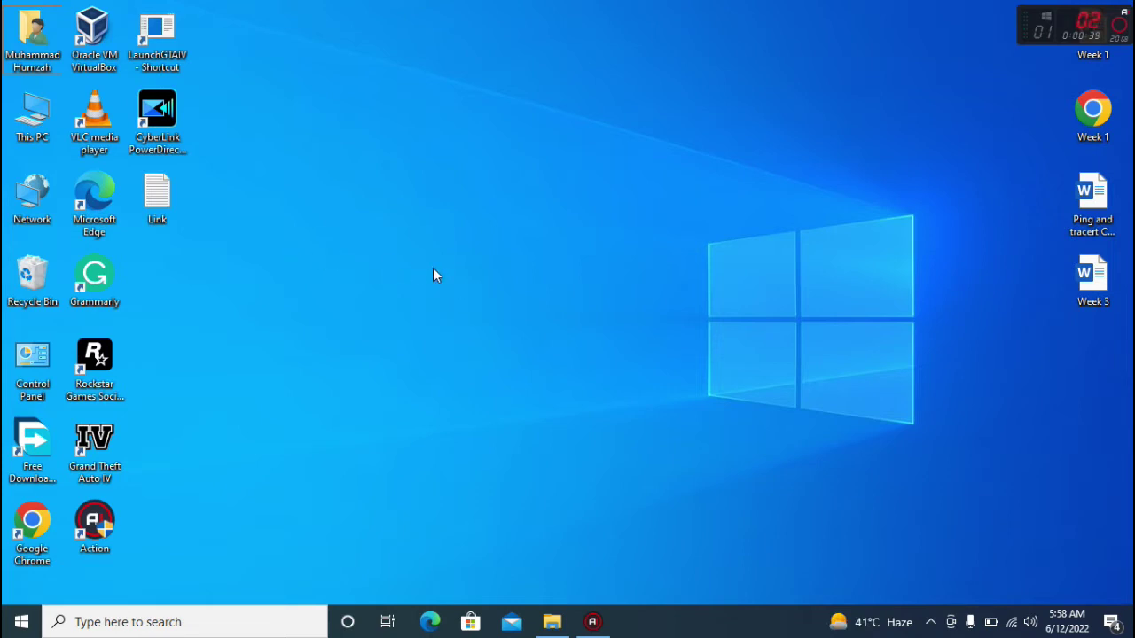
Try to launch CyberLink PowerDirector 18 from the desktop and dismiss its system error dialogs.
{"action": "double_click", "coordinate": [157, 114]}
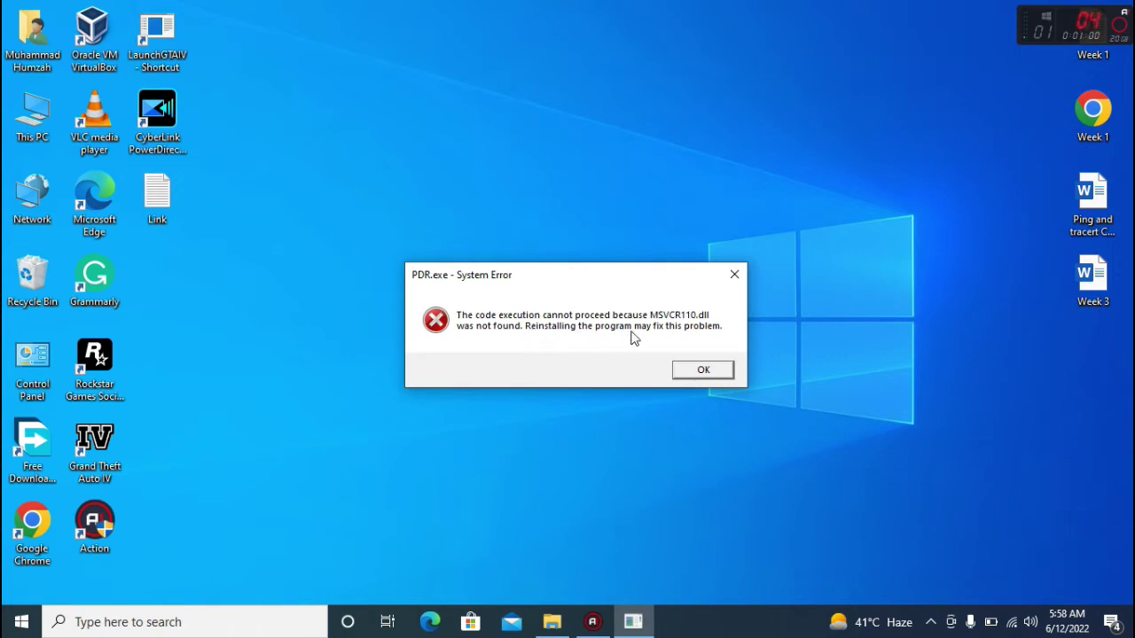
{"action": "left_click", "coordinate": [702, 372]}
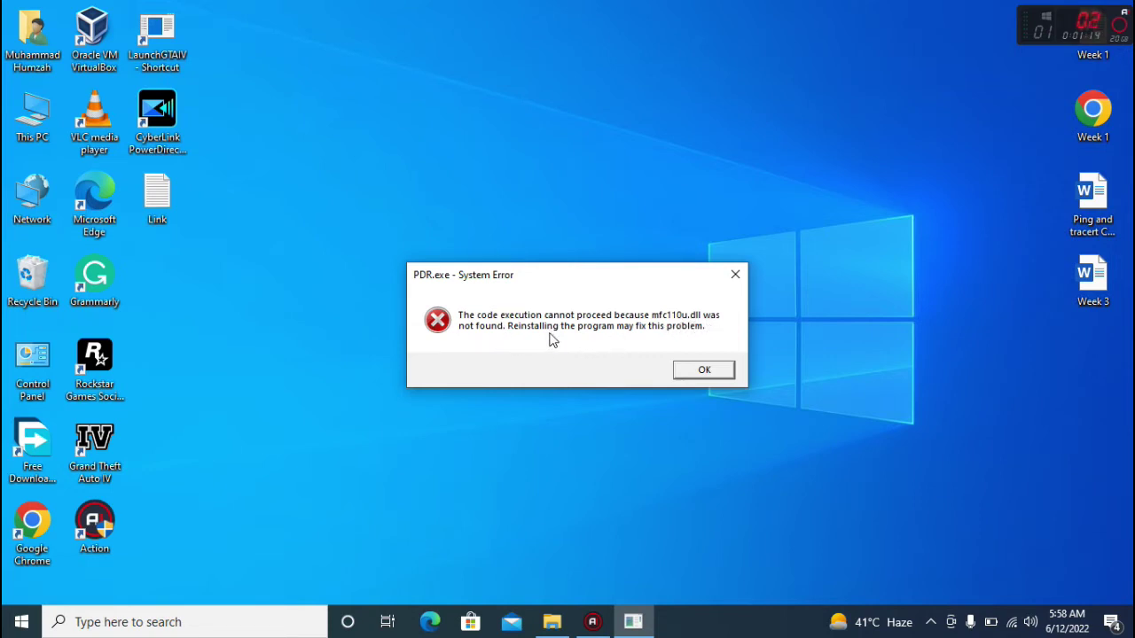
{"action": "left_click", "coordinate": [703, 370]}
{"action": "left_click", "coordinate": [704, 370]}
{"action": "left_click", "coordinate": [704, 370]}
{"action": "right_click", "coordinate": [427, 285]}
{"action": "left_click", "coordinate": [480, 335]}
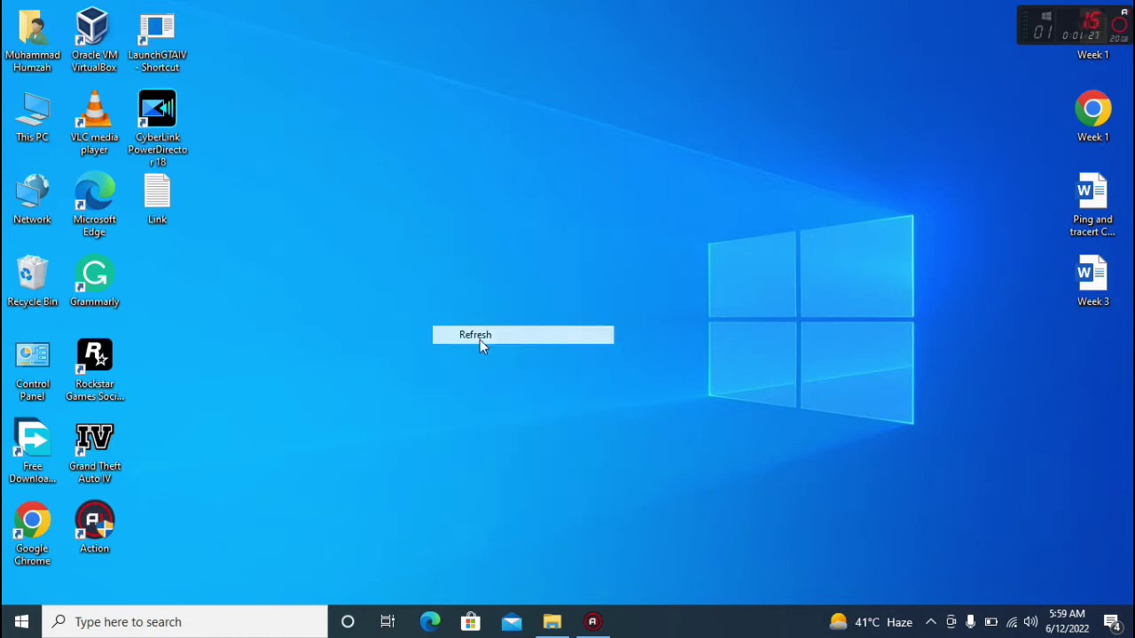
{"action": "right_click", "coordinate": [429, 267]}
{"action": "left_click", "coordinate": [475, 317]}
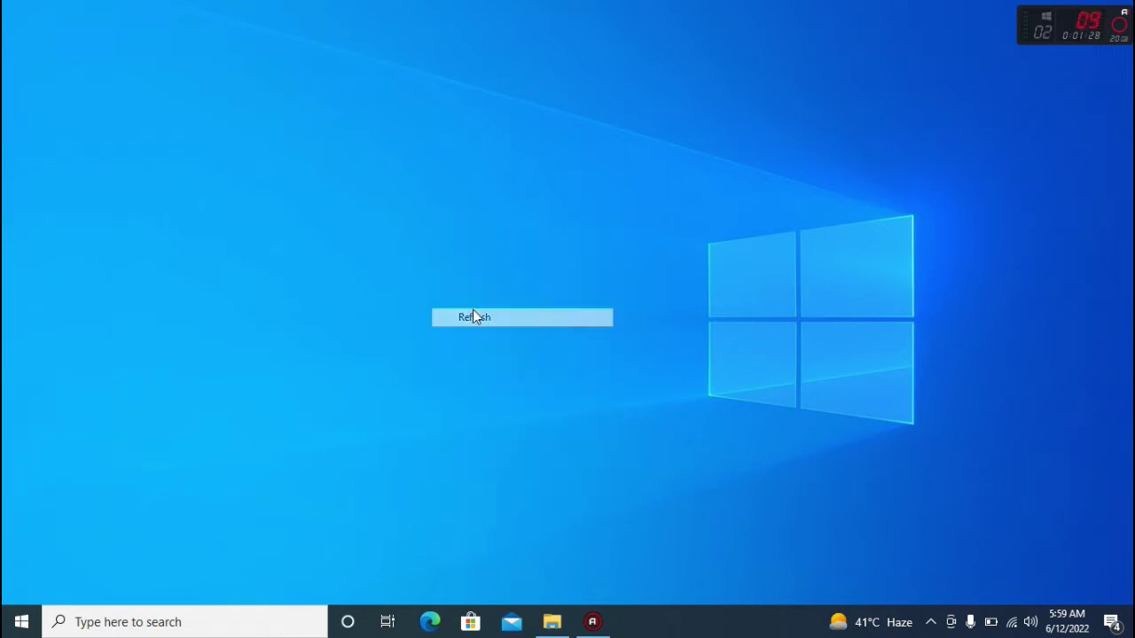
{"action": "right_click", "coordinate": [372, 245]}
{"action": "left_click", "coordinate": [419, 295]}
Open the Link text file on the desktop and copy the full Microsoft vcredist_x64.exe download URL.
{"action": "double_click", "coordinate": [159, 209]}
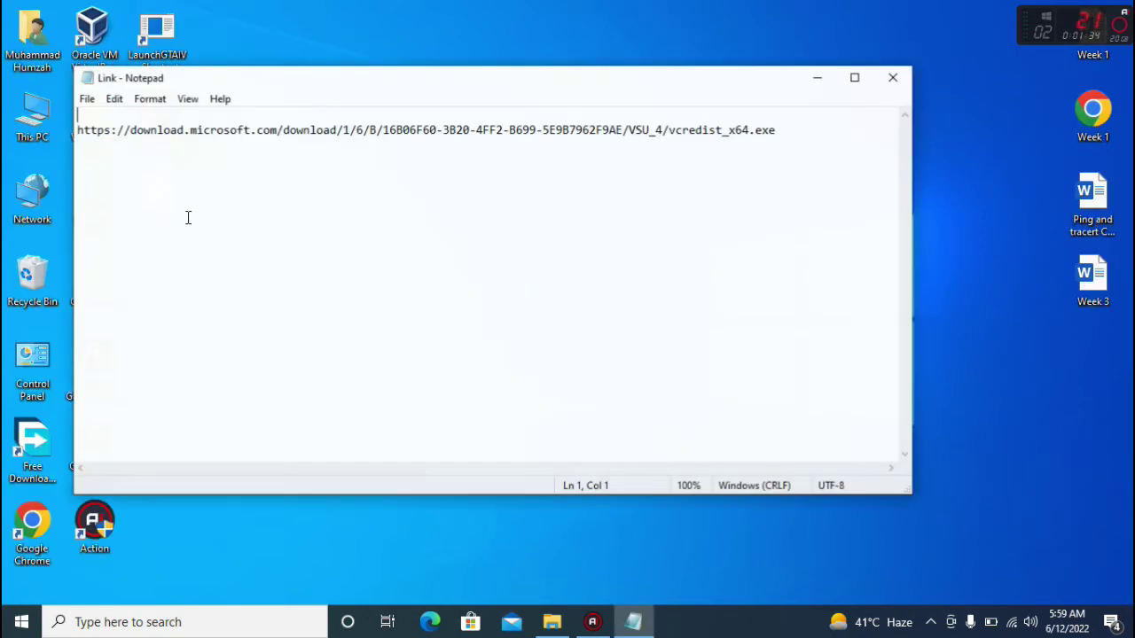
{"action": "left_click", "coordinate": [194, 133]}
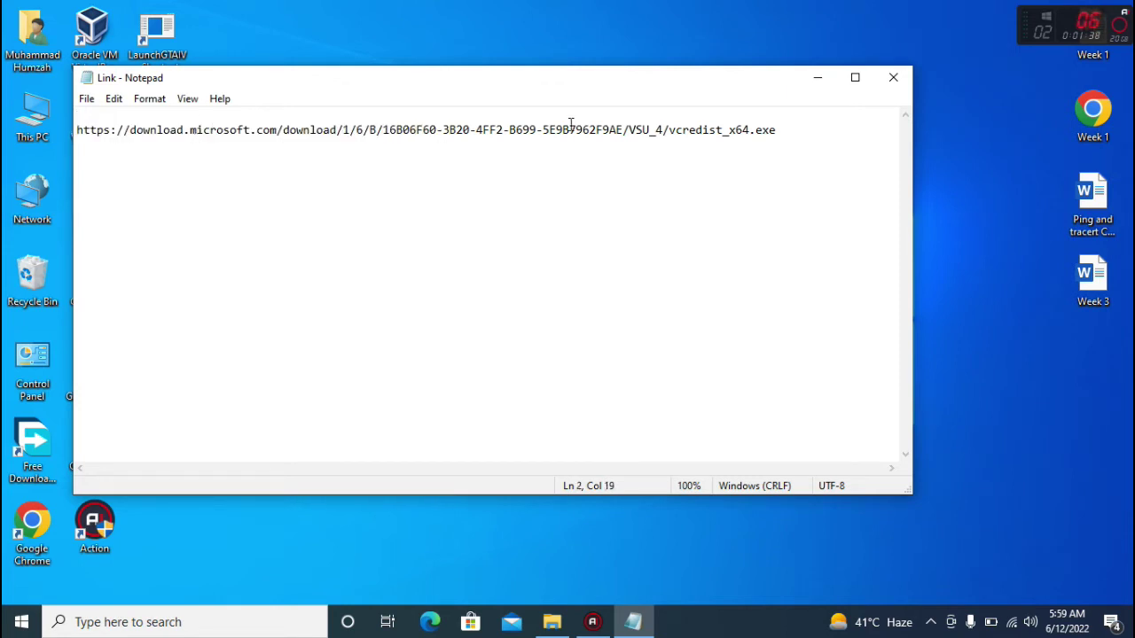
{"action": "left_click_drag", "start_coordinate": [805, 127], "coordinate": [70, 144]}
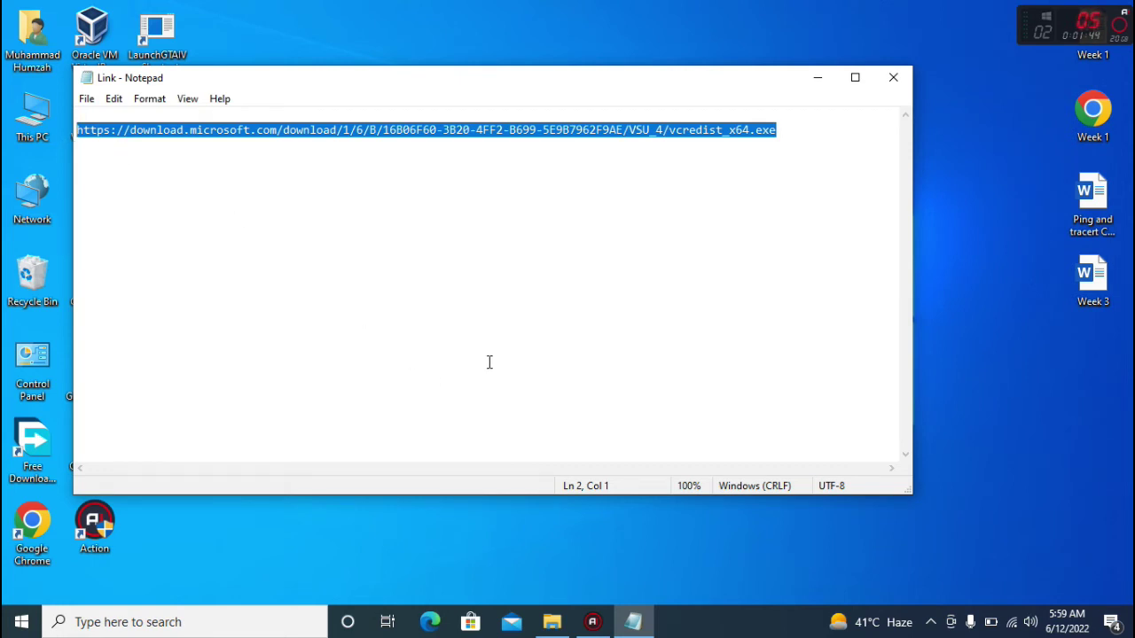
{"action": "right_click", "coordinate": [285, 137]}
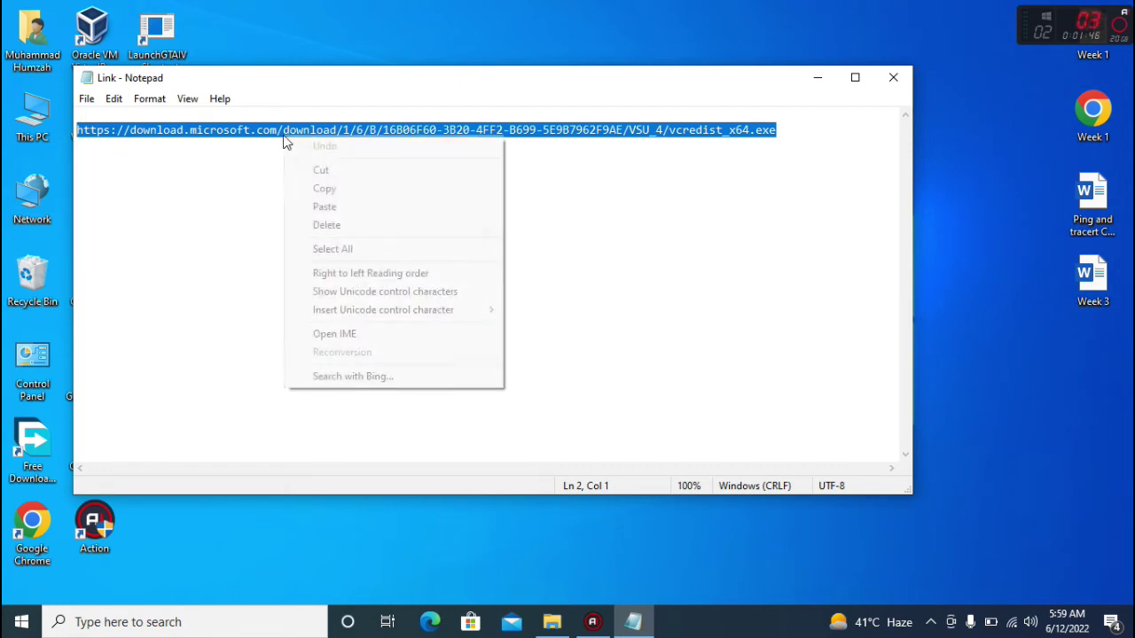
{"action": "left_click", "coordinate": [325, 188]}
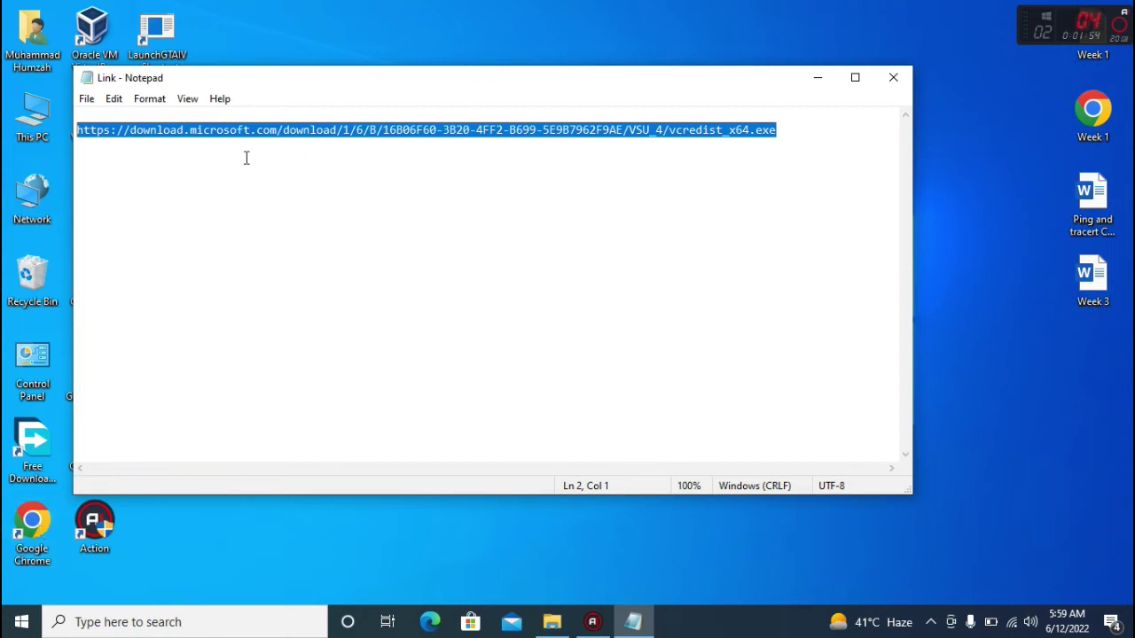
Switch to Google Chrome and open the copied URL to request the vcredist_x64.exe download.
{"action": "double_click", "coordinate": [35, 531]}
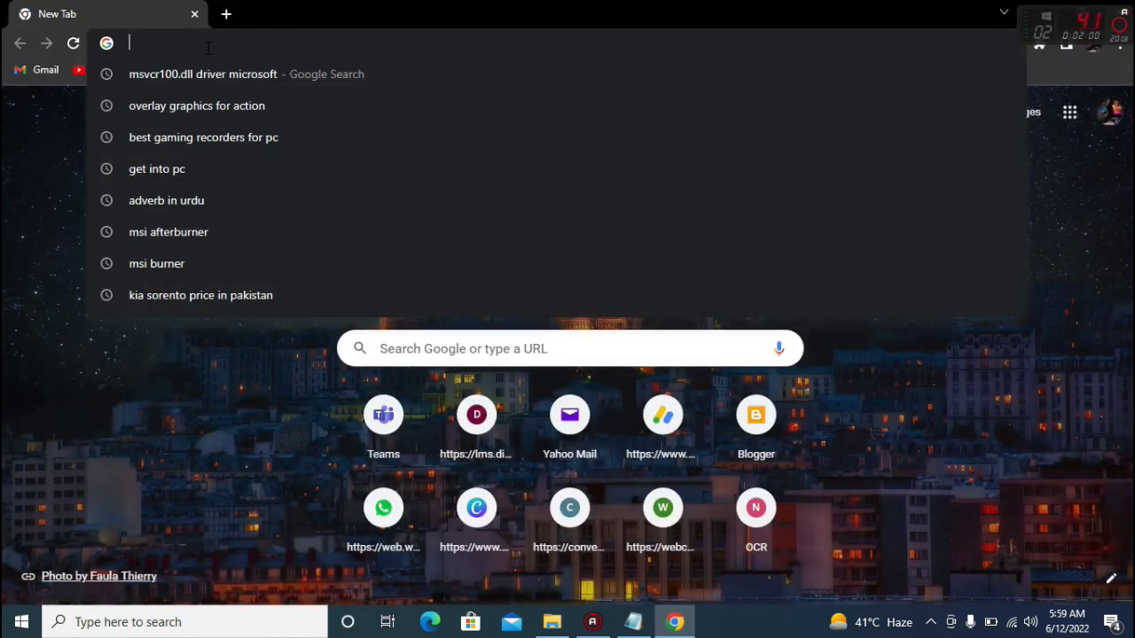
{"action": "key", "text": "ctrl+v"}
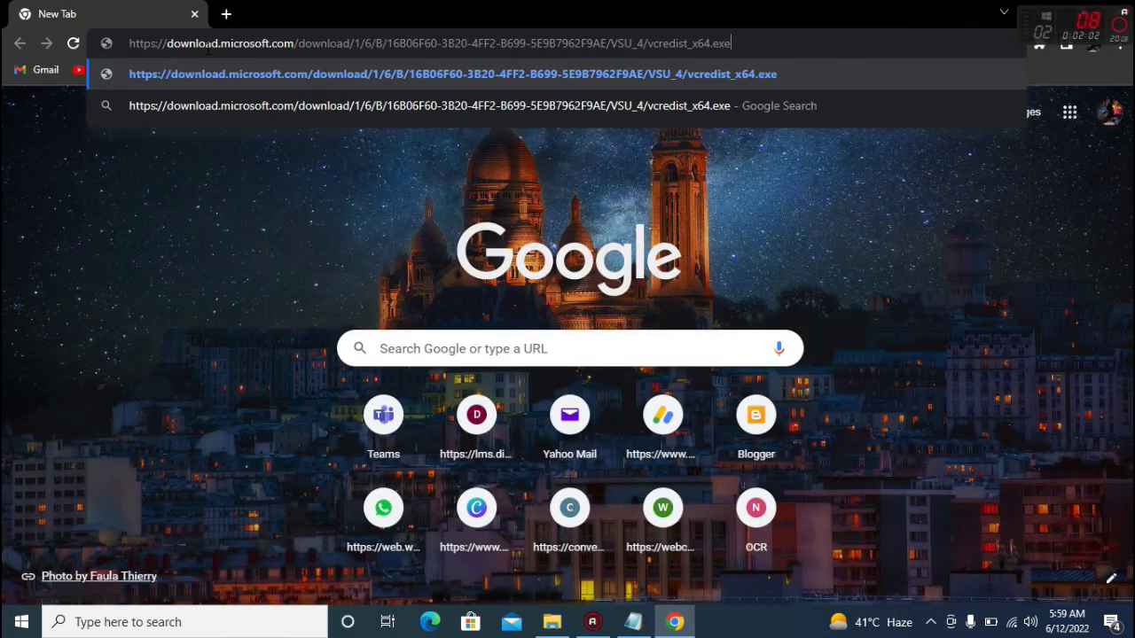
{"action": "key", "text": "Return"}
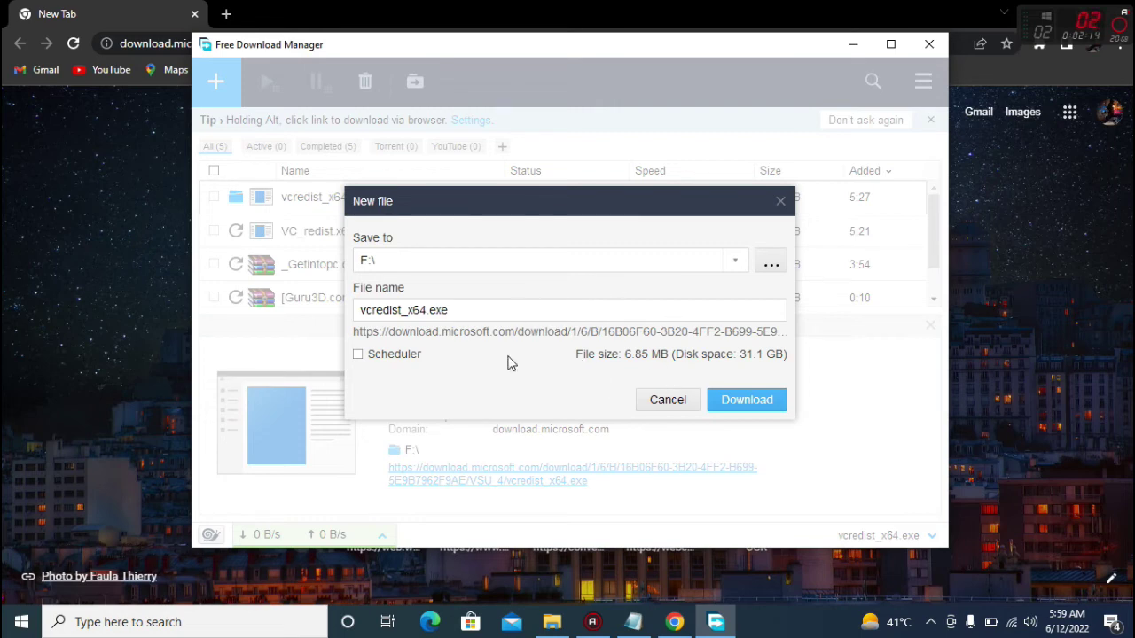
Cancel the new vcredist_x64.exe download, minimize Free Download Manager, and close the save dialog and Chrome.
{"action": "left_click", "coordinate": [668, 400]}
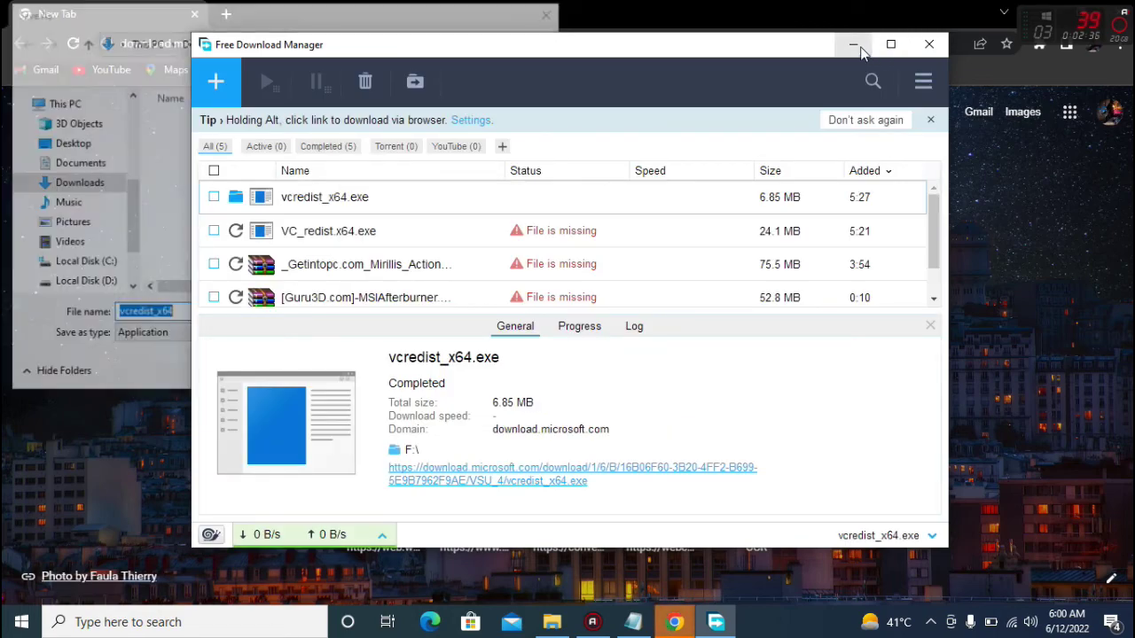
{"action": "left_click", "coordinate": [855, 45]}
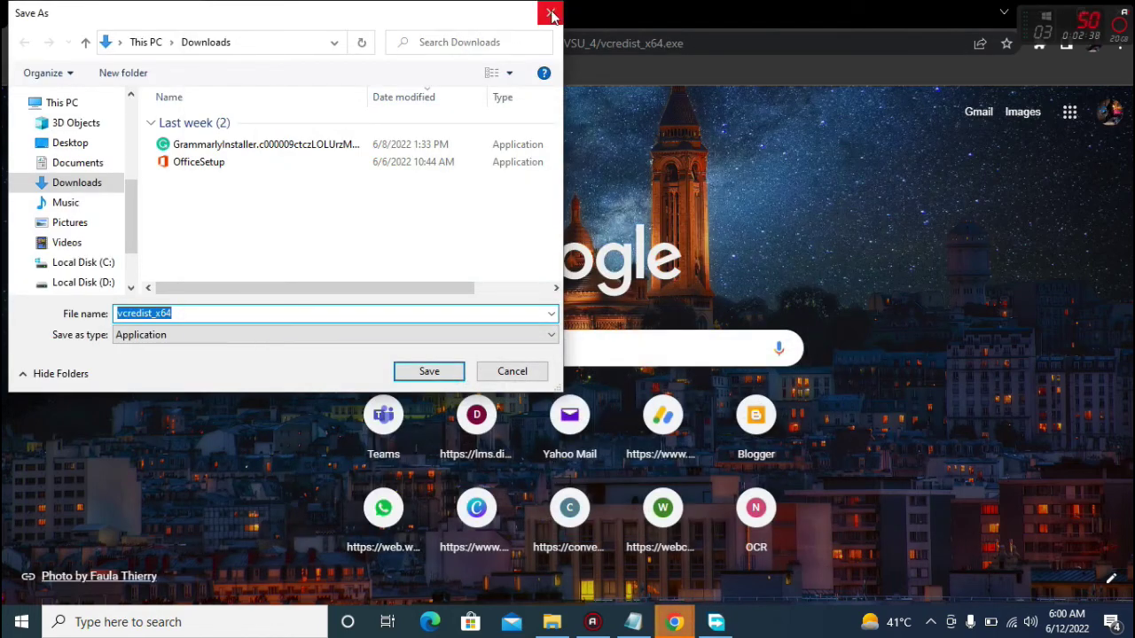
{"action": "left_click", "coordinate": [550, 15]}
{"action": "key", "text": "alt+F4"}
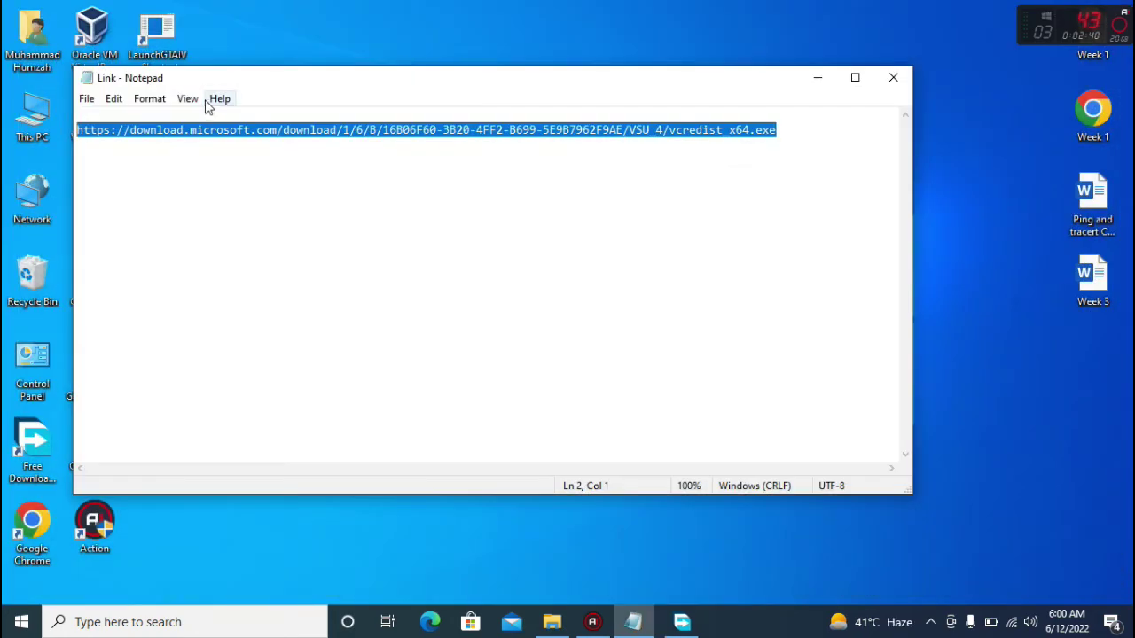
Browse to Local Disk (F:) in File Explorer and run the vcredist_x64 installer.
{"action": "double_click", "coordinate": [33, 34]}
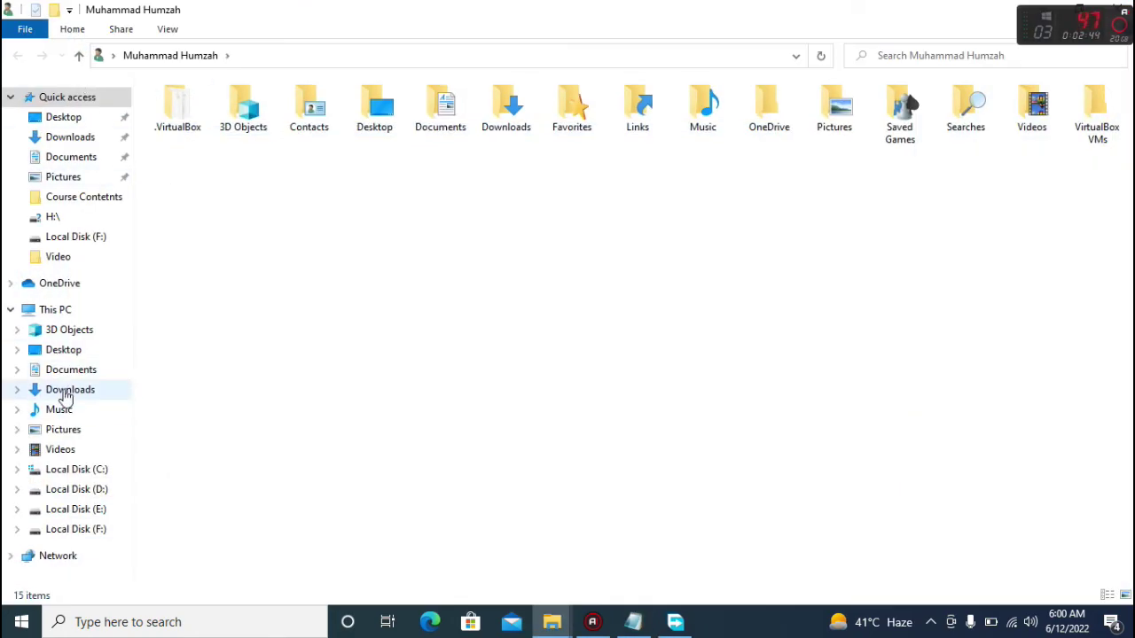
{"action": "left_click", "coordinate": [80, 529]}
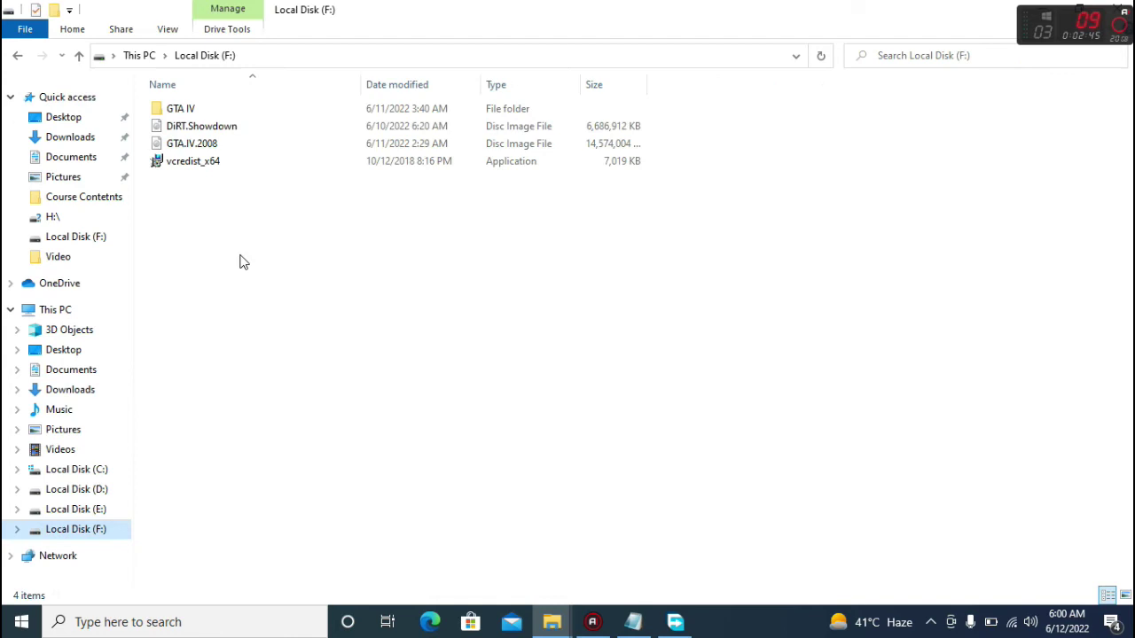
{"action": "left_click", "coordinate": [191, 166]}
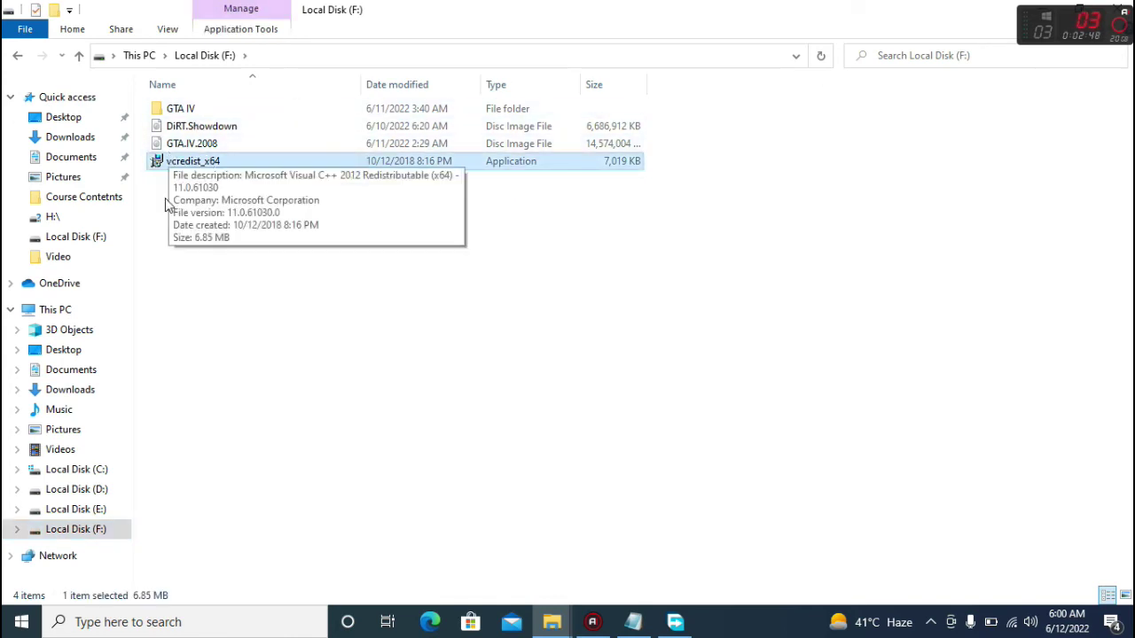
{"action": "double_click", "coordinate": [215, 166]}
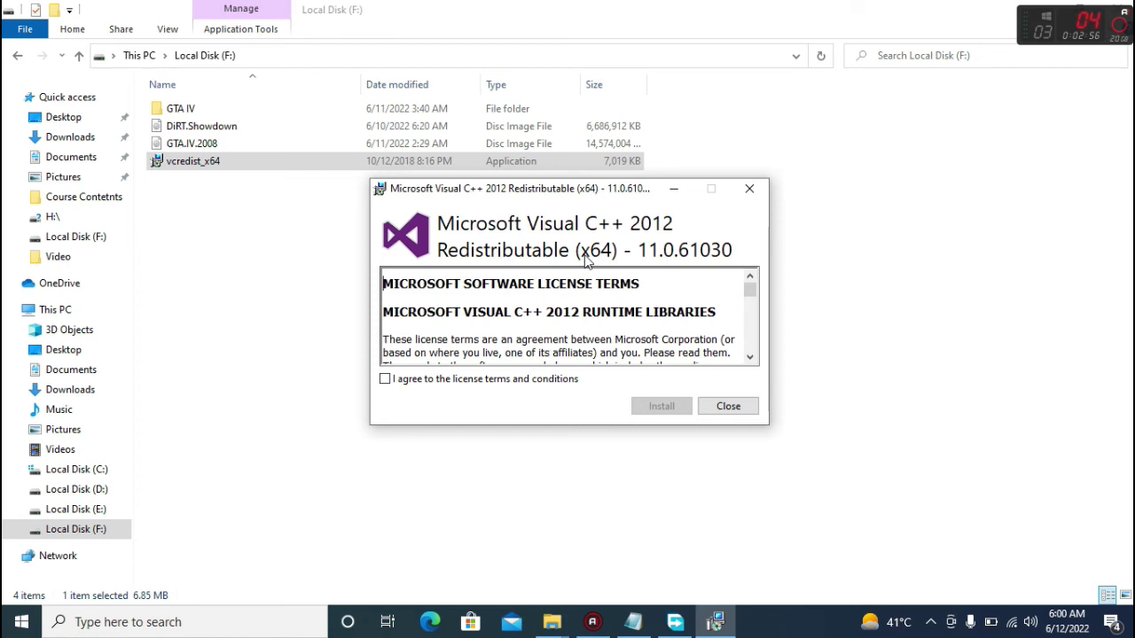
Accept the license terms, install Microsoft Visual C++ 2012 Redistributable (x64) with administrator permission, and close the setup.
{"action": "left_click", "coordinate": [434, 387]}
{"action": "left_click", "coordinate": [662, 406]}
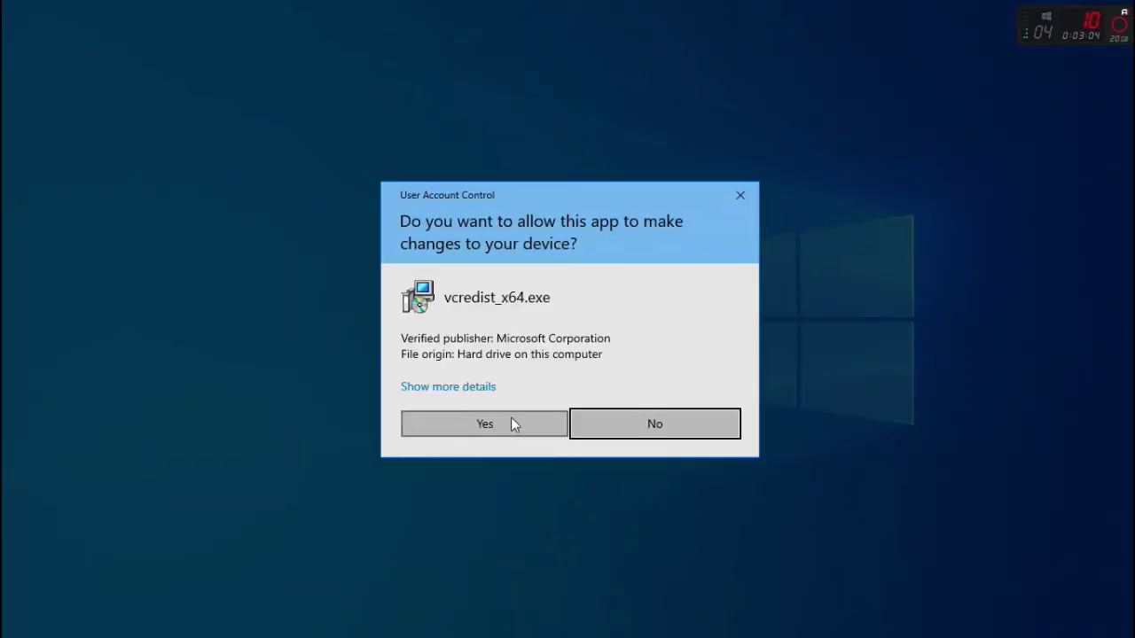
{"action": "left_click", "coordinate": [511, 424]}
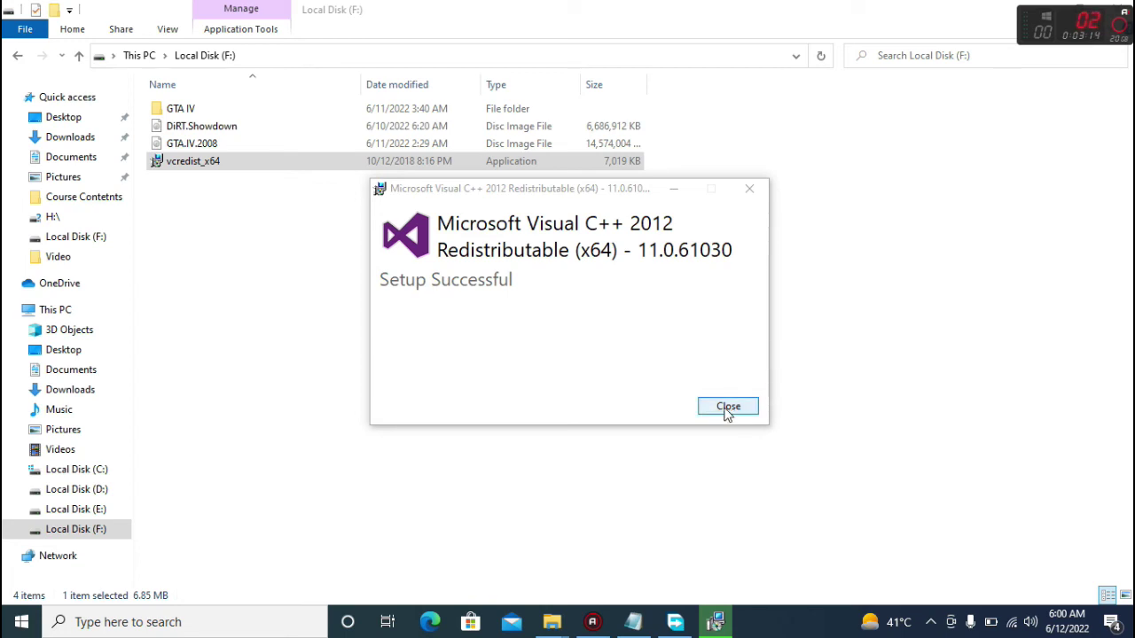
{"action": "left_click", "coordinate": [727, 407]}
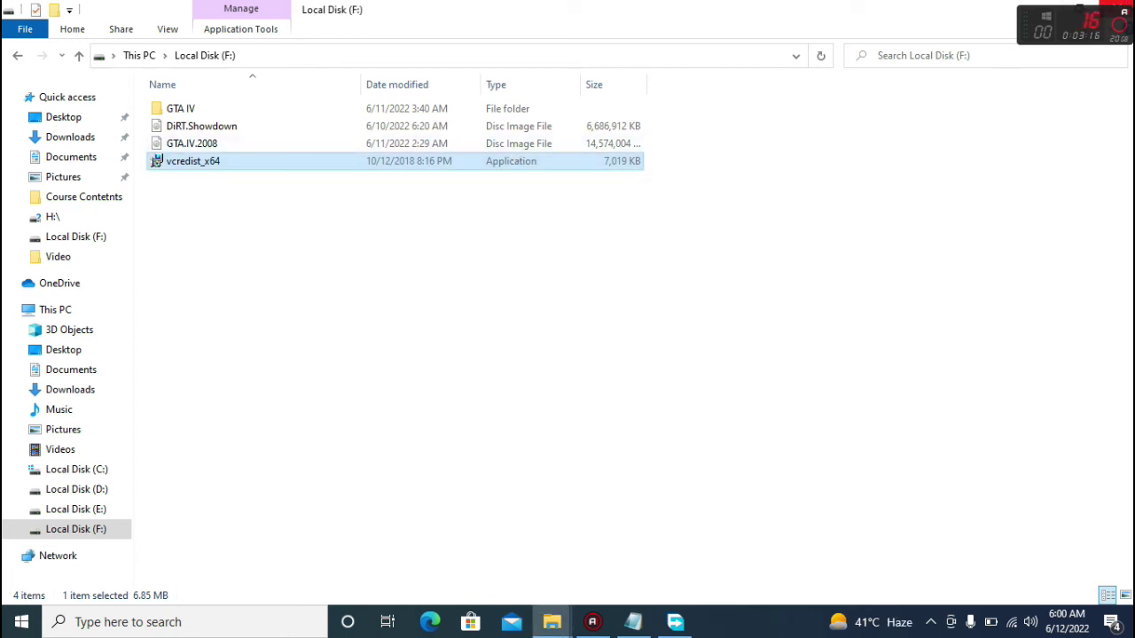
Close File Explorer and the Link text file, and select the CyberLink PowerDirector 18 shortcut on the desktop.
{"action": "left_click", "coordinate": [1033, 11]}
{"action": "left_click", "coordinate": [893, 77]}
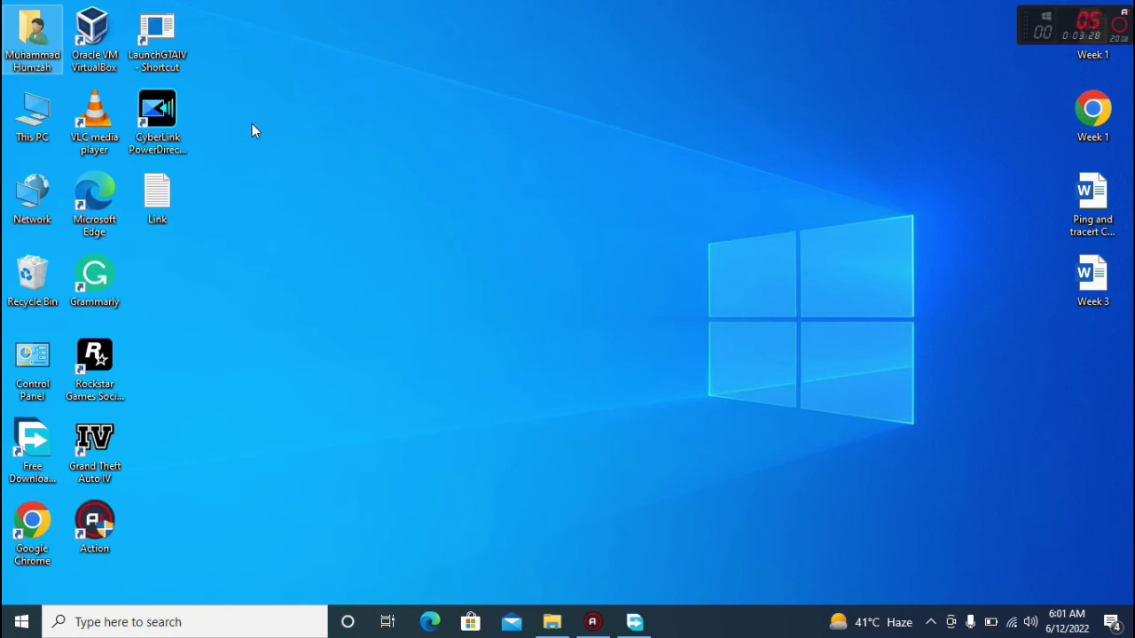
{"action": "left_click", "coordinate": [169, 137]}
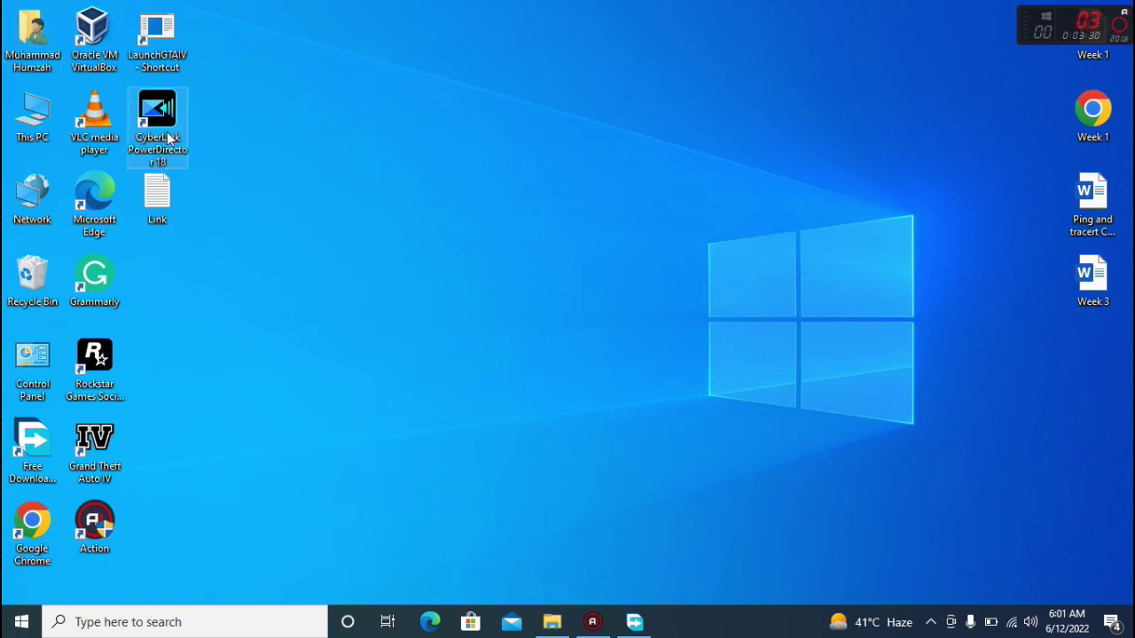